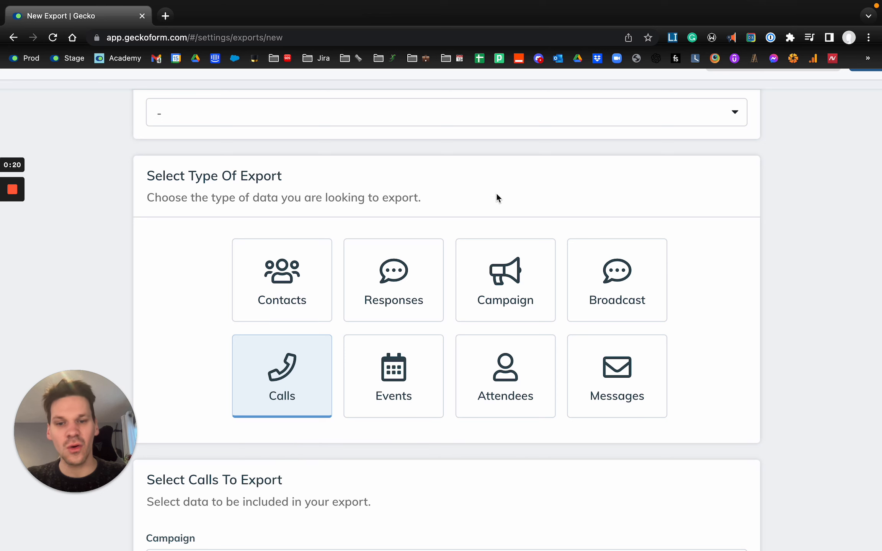
Set the export type to Campaign and choose Gecko Call Campaign as the campaign to export.
left_click(527, 279)
key("super+minus")
key("super+minus")
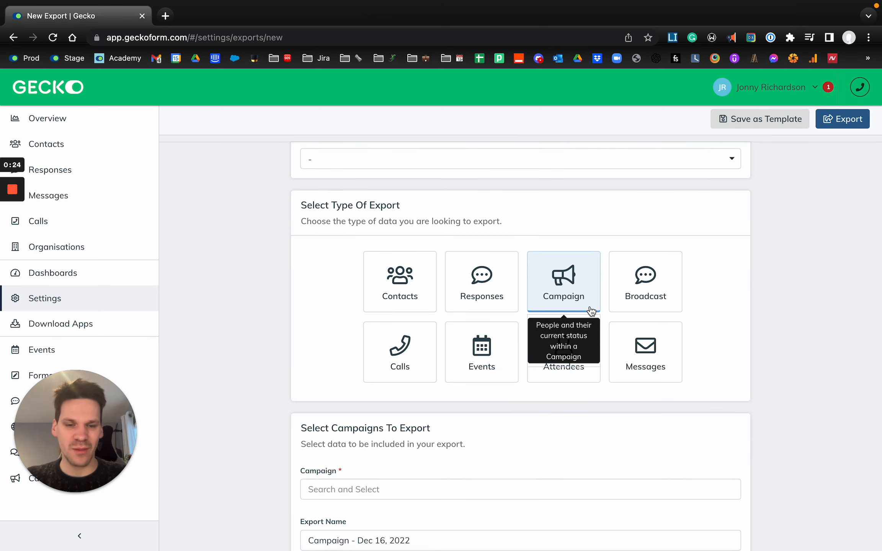
scroll(586, 286, "down", 2)
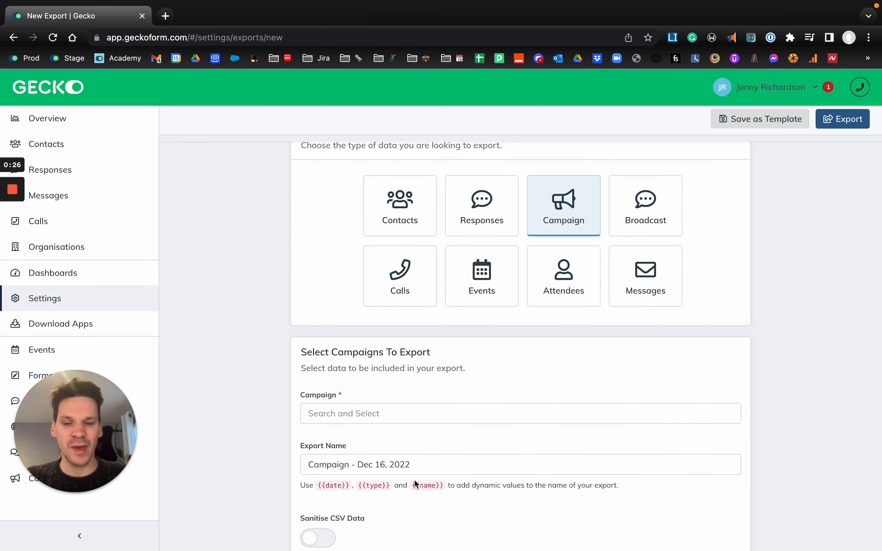
scroll(375, 431, "down", 1)
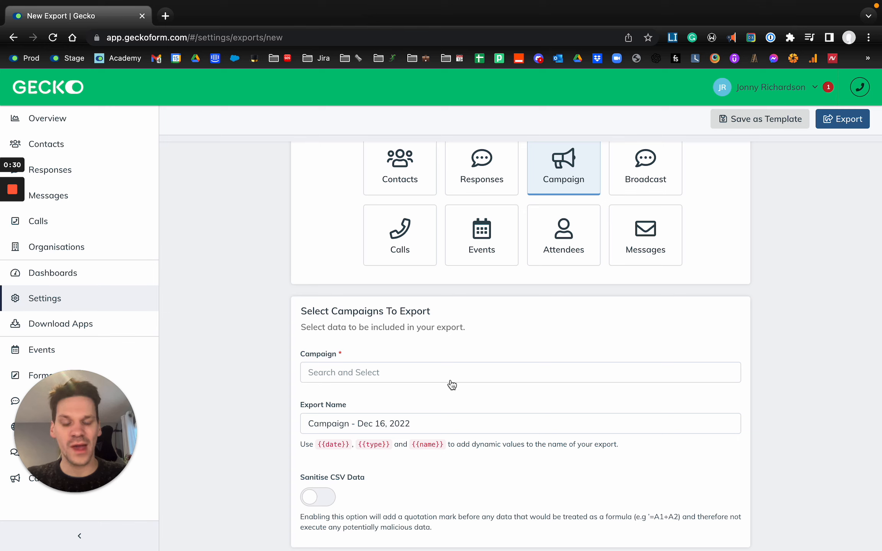
left_click(437, 377)
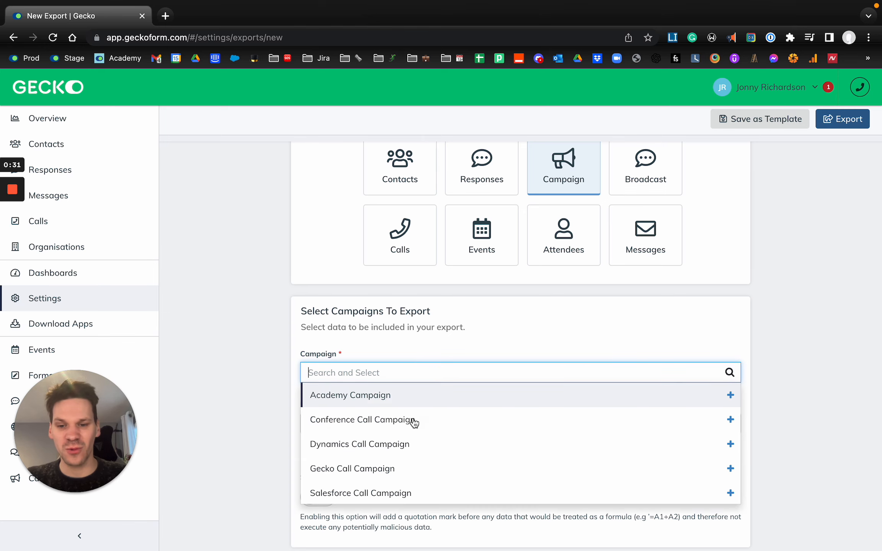
left_click(388, 471)
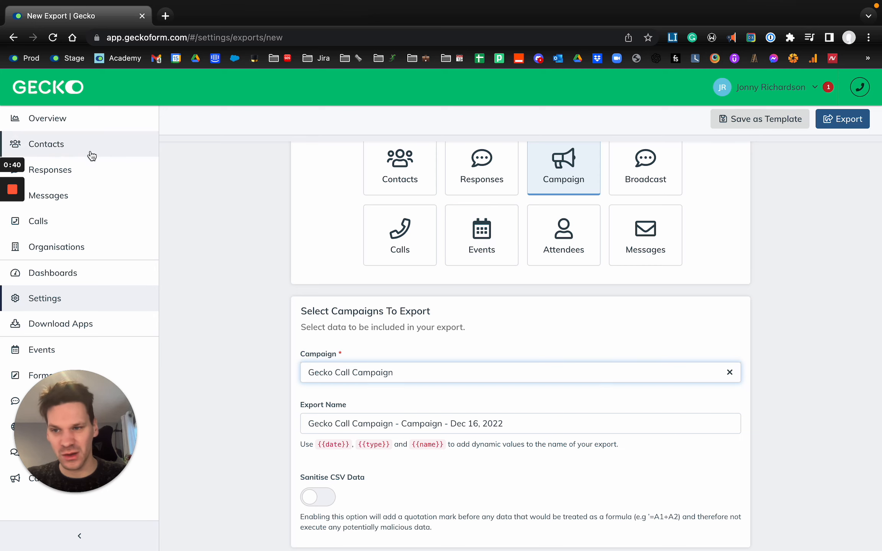
Switch the export type to Calls and view the available campaigns without choosing one.
scroll(327, 322, "down", 1)
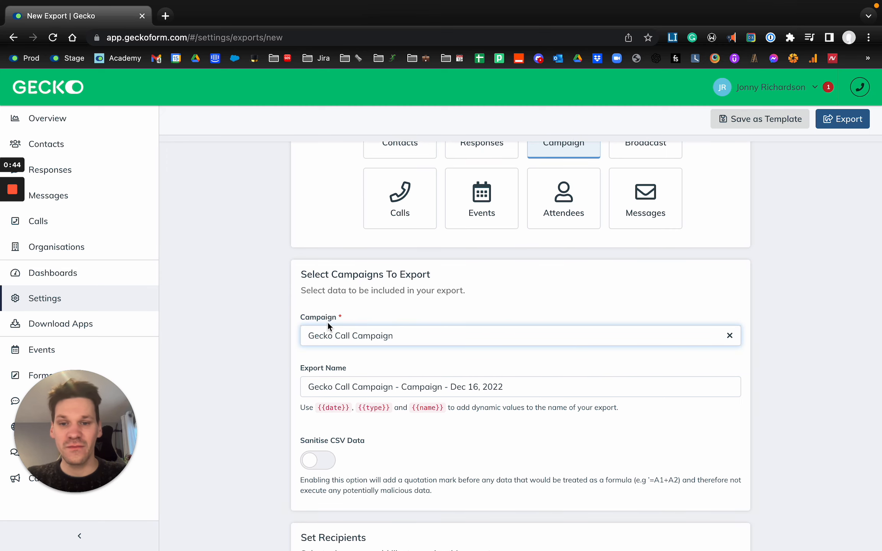
scroll(328, 326, "up", 4)
left_click(383, 352)
scroll(345, 410, "down", 3)
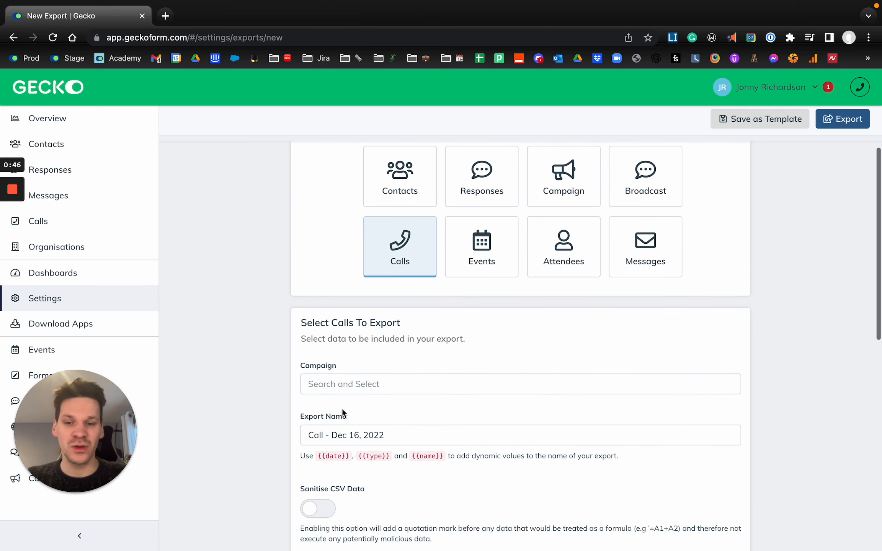
left_click(324, 390)
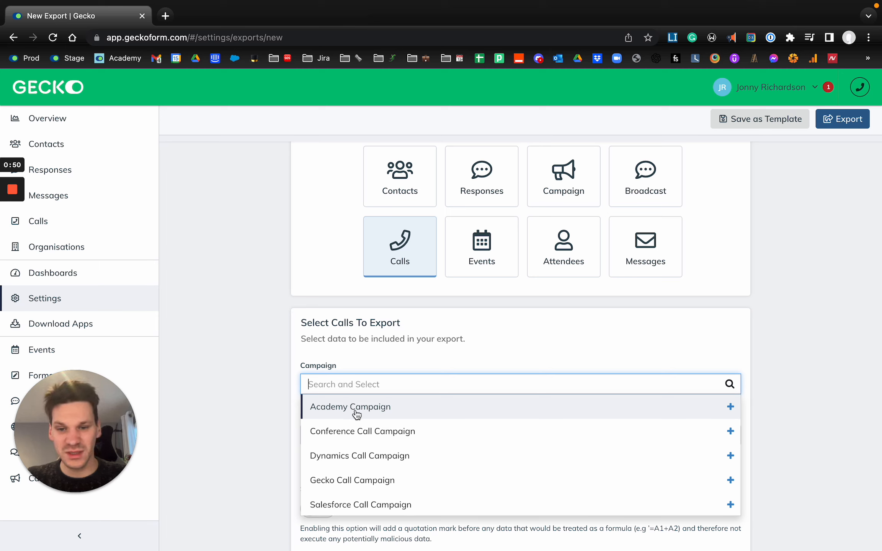
left_click(376, 358)
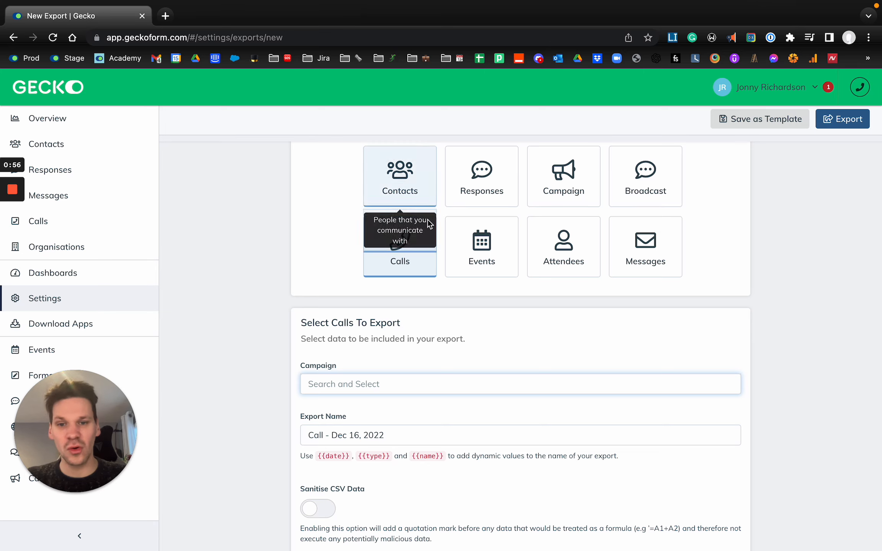
Set the export type back to Campaign and choose Academy Campaign as the campaign to export.
mouse_move(24, 161)
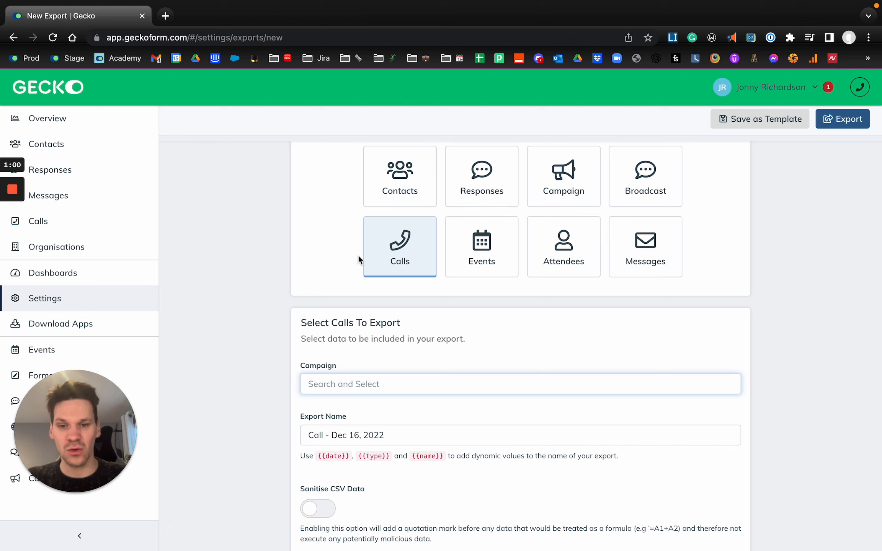
left_click(545, 183)
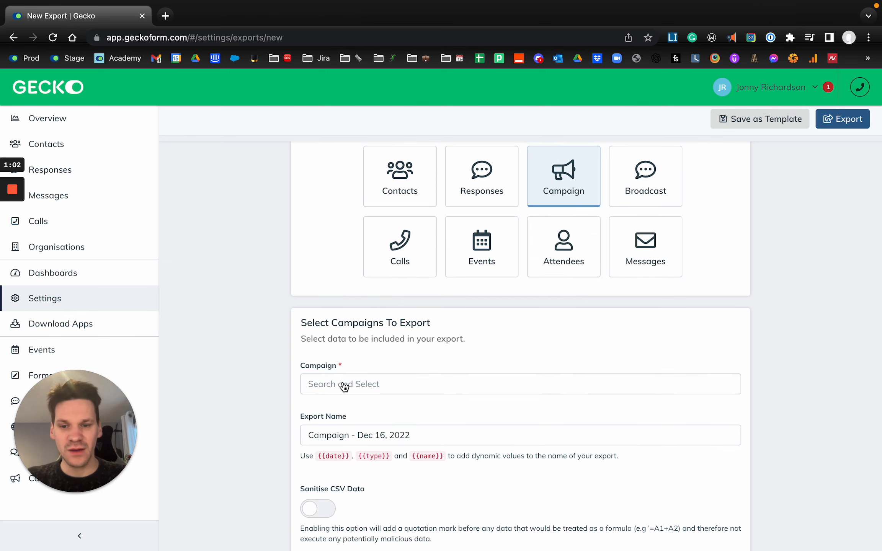
left_click(346, 384)
left_click(368, 409)
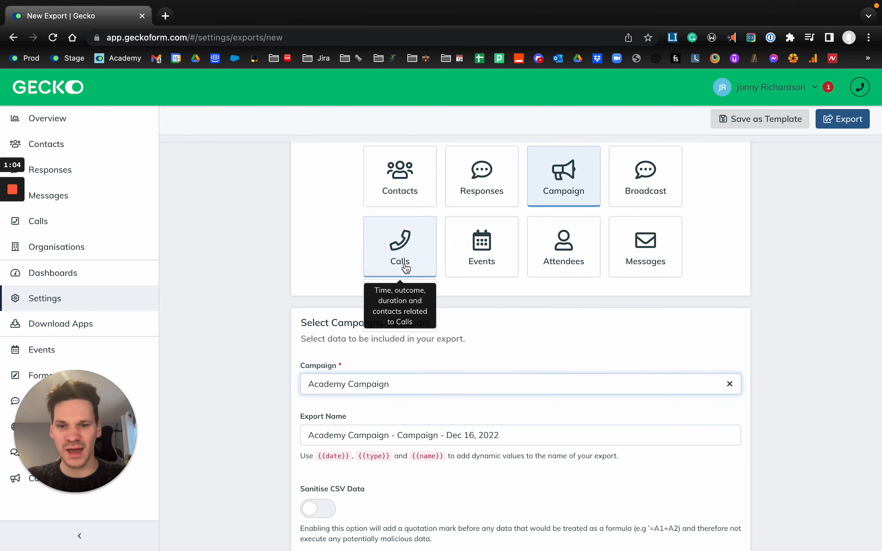
Review the export name, CSV sanitising and recipient settings, including the field for additional email addresses.
scroll(428, 324, "down", 6)
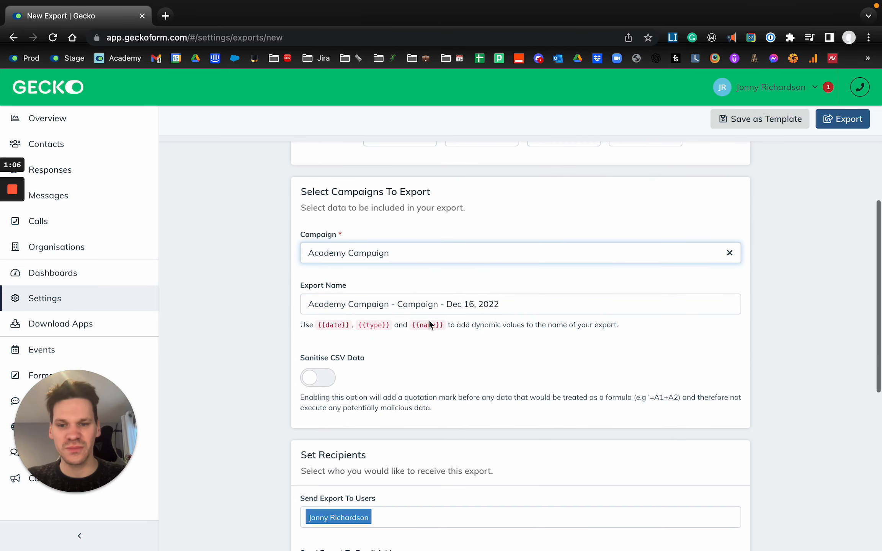
scroll(429, 322, "down", 3)
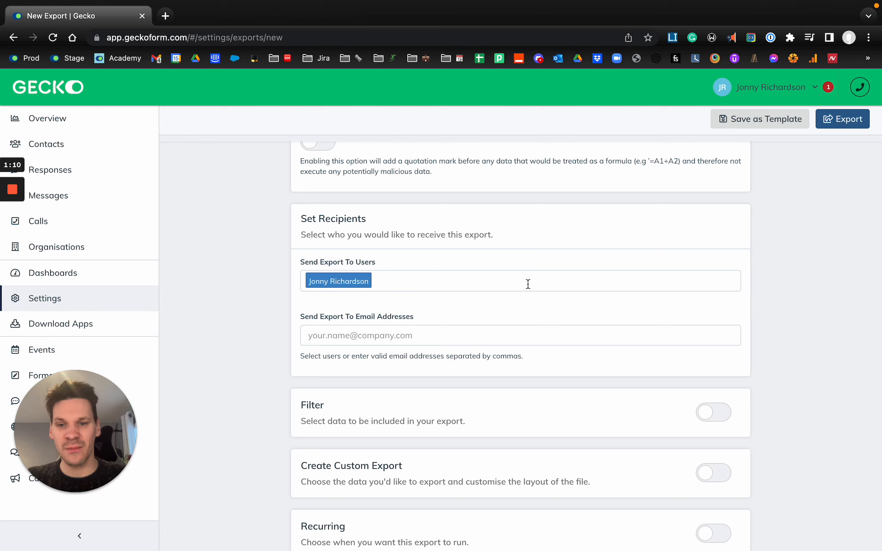
left_click(312, 339)
scroll(542, 345, "down", 3)
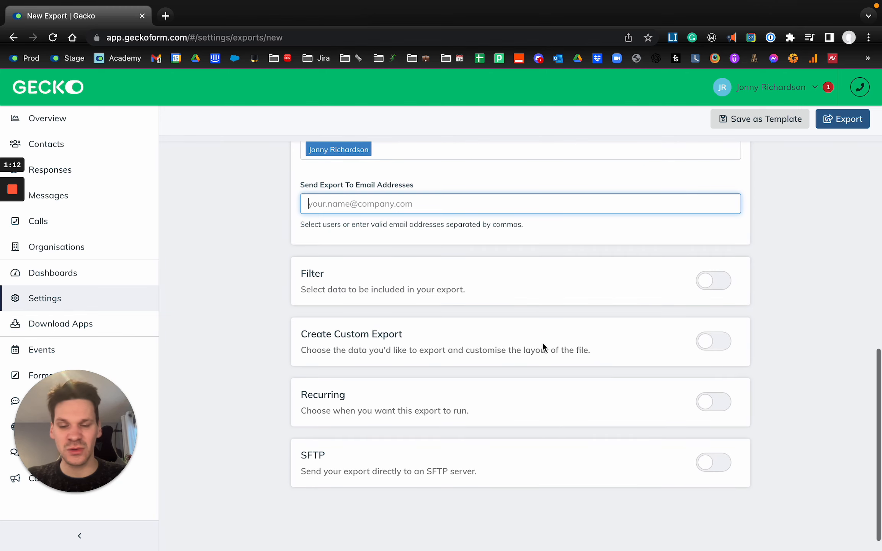
Enable the filter for the campaign export and view its Status and Date Added options.
left_click(719, 287)
scroll(484, 350, "down", 1)
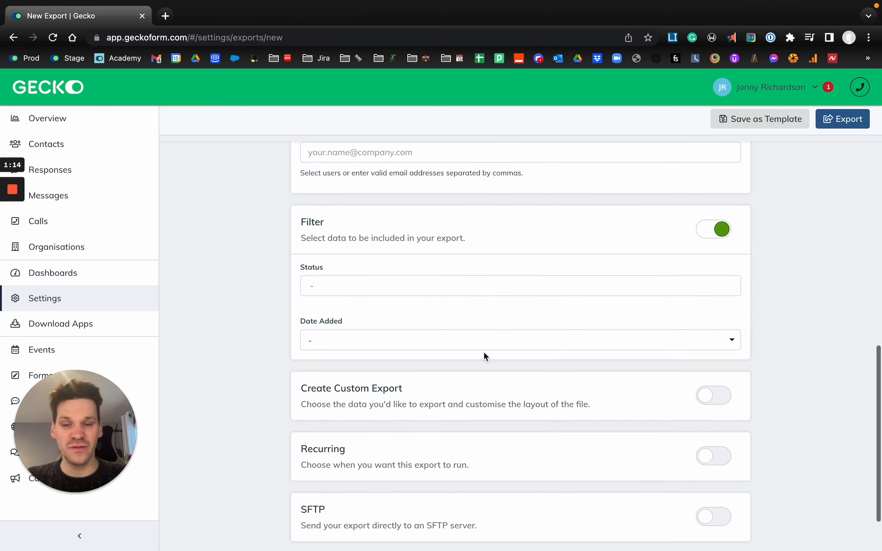
left_click(359, 284)
left_click(415, 237)
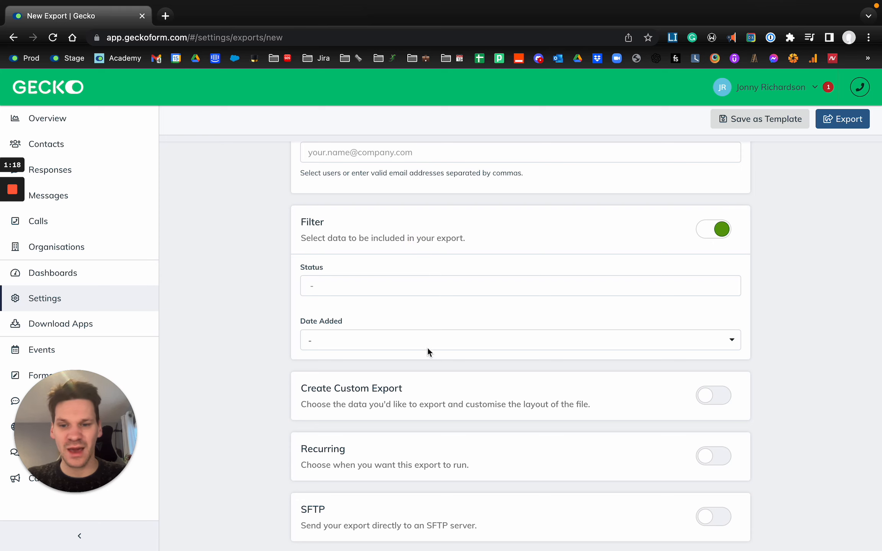
left_click(406, 341)
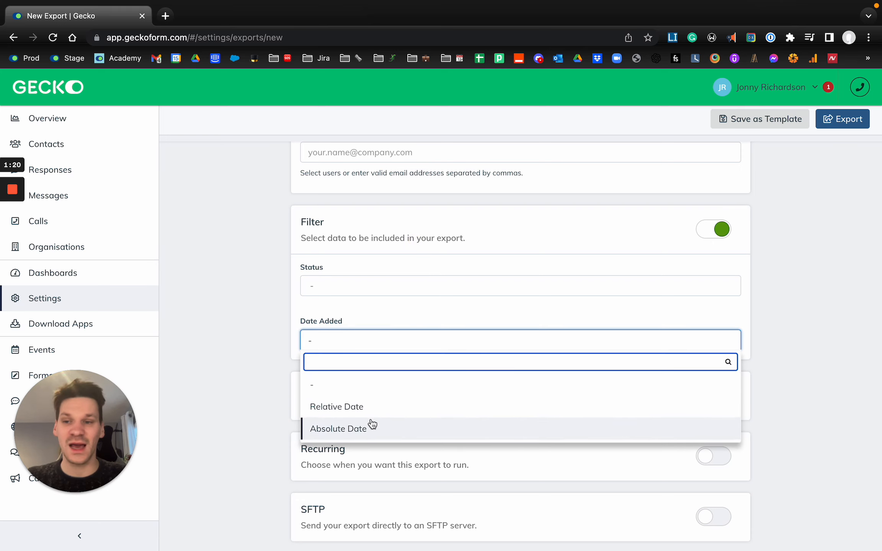
left_click(612, 273)
Enable Create Custom Export, view the selectable campaign fields, and disable the custom export again.
scroll(628, 270, "down", 2)
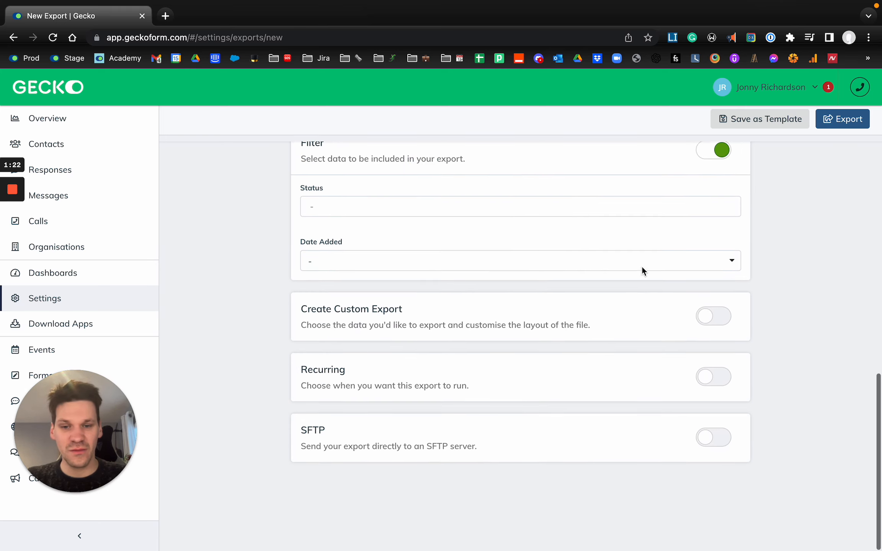
left_click(710, 320)
scroll(388, 362, "down", 3)
left_click(387, 369)
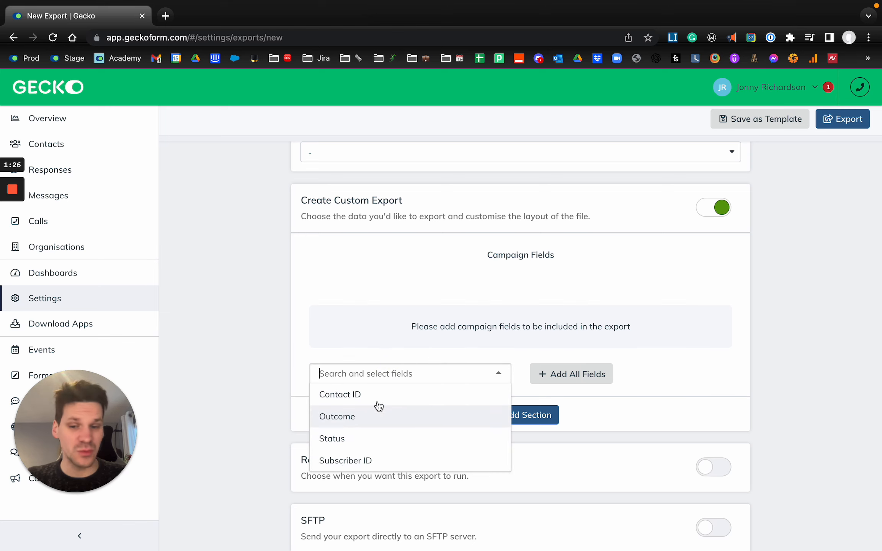
left_click(462, 282)
left_click(720, 207)
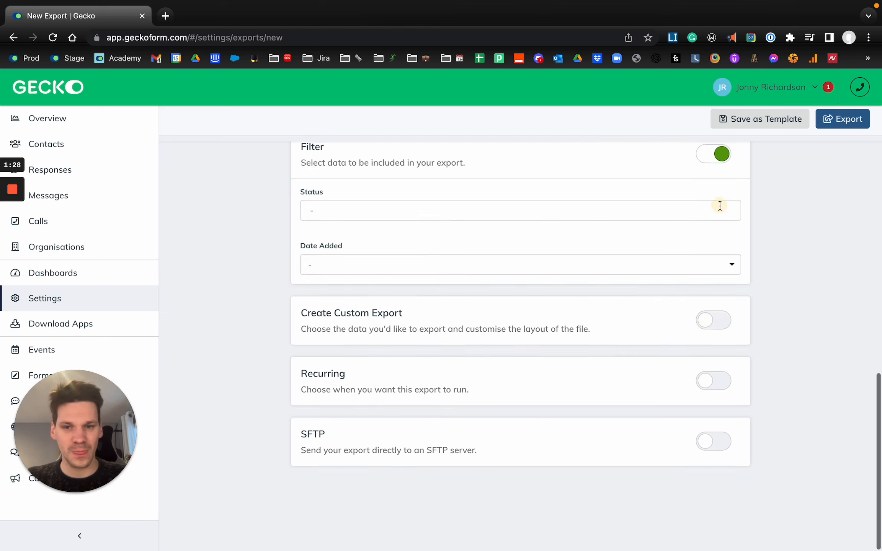
Change the export type from Campaign to Calls.
scroll(423, 305, "up", 10)
left_click(400, 166)
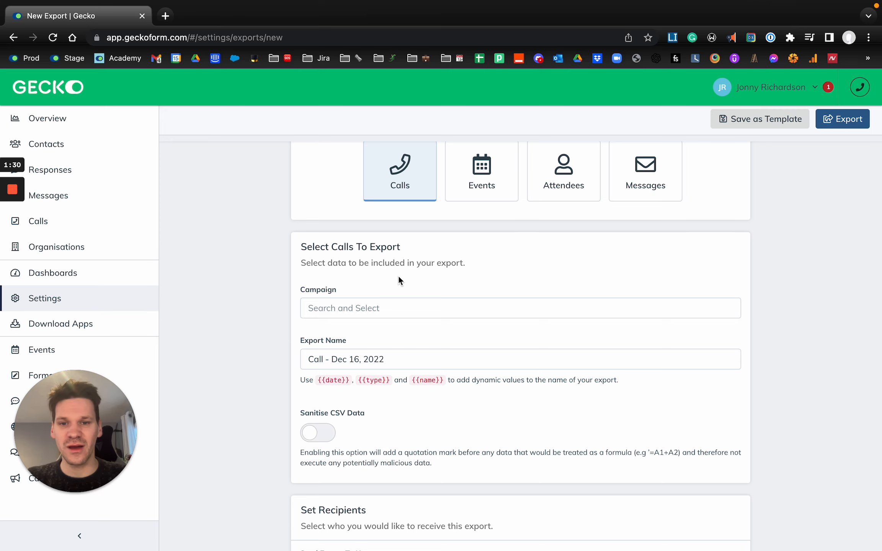
scroll(398, 274, "up", 3)
scroll(383, 306, "down", 5)
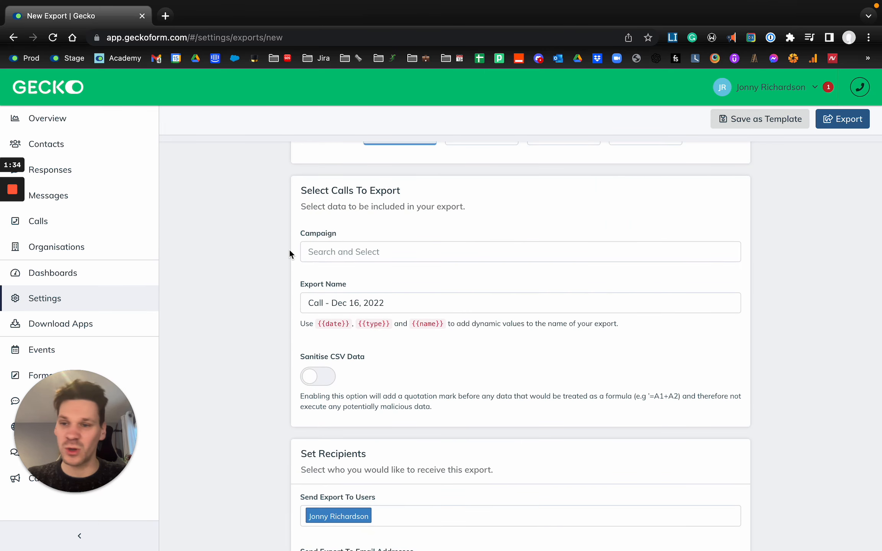
Enable the filter for the calls export and limit Created At to a relative date range of the last 30 days.
scroll(372, 285, "down", 7)
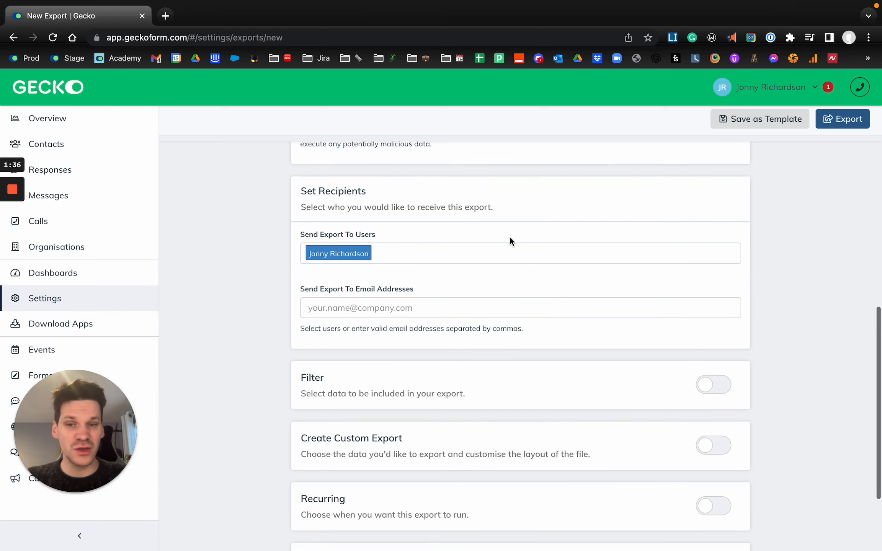
scroll(650, 357, "down", 2)
left_click(713, 308)
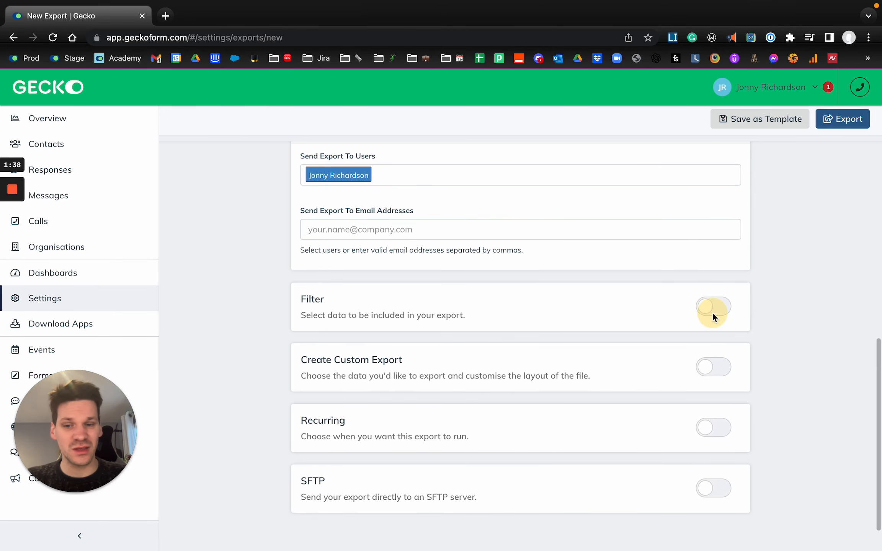
scroll(513, 337, "down", 2)
left_click(407, 302)
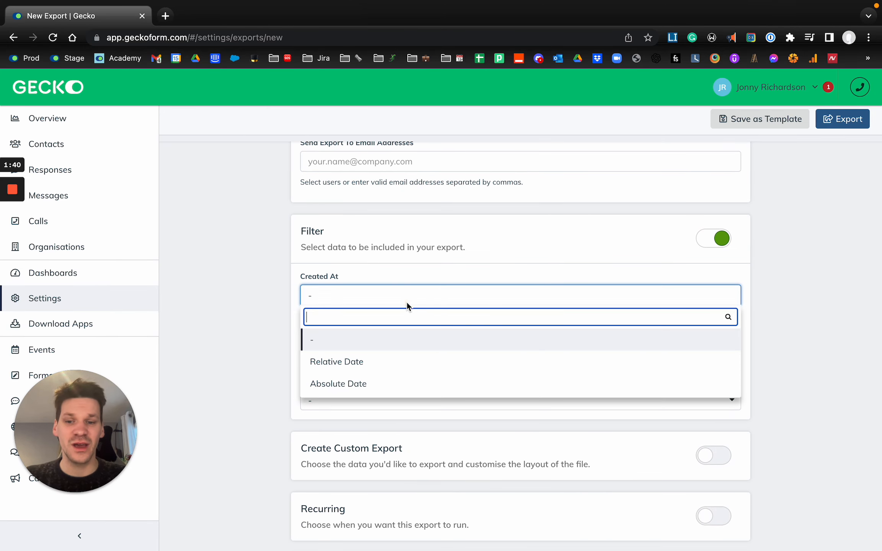
left_click(372, 362)
left_click(368, 345)
type("30")
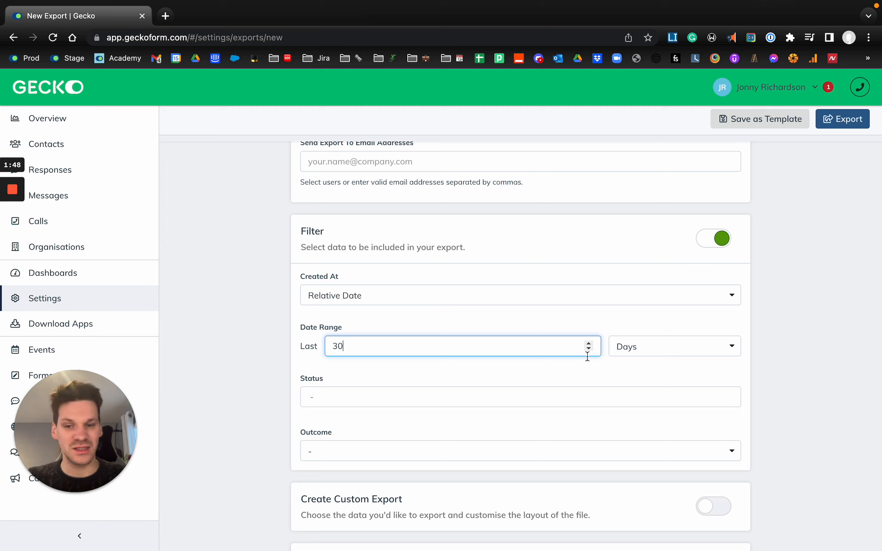
View the Status and Outcome filter options for calls, and turn the filter off.
left_click(415, 393)
left_click(407, 377)
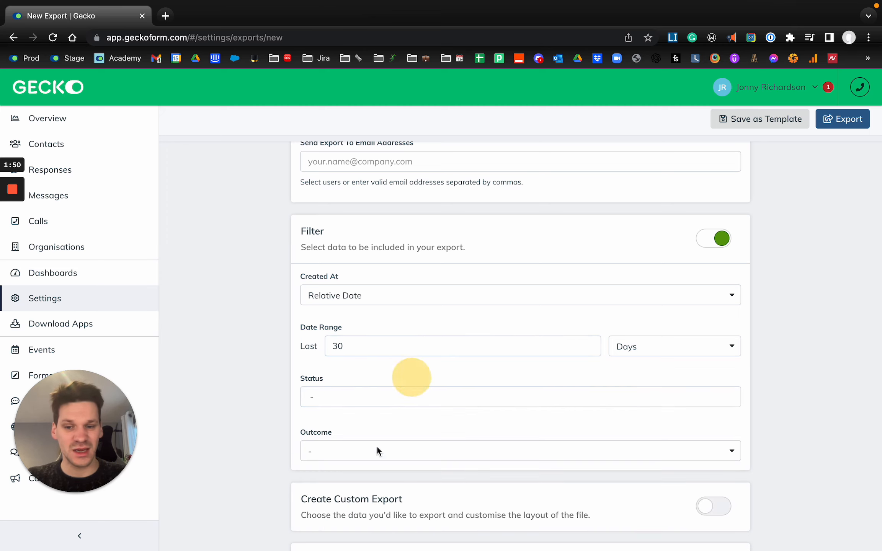
left_click(374, 446)
left_click(411, 412)
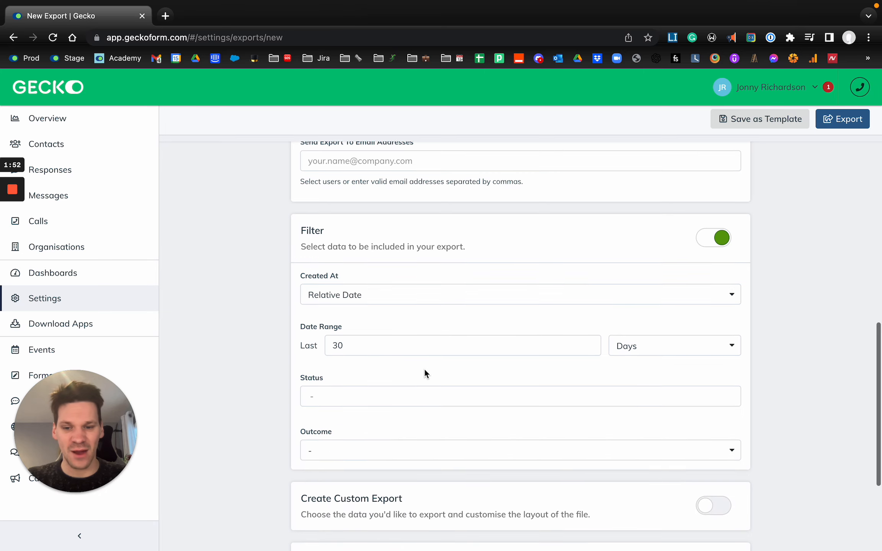
scroll(618, 222, "down", 2)
left_click(711, 170)
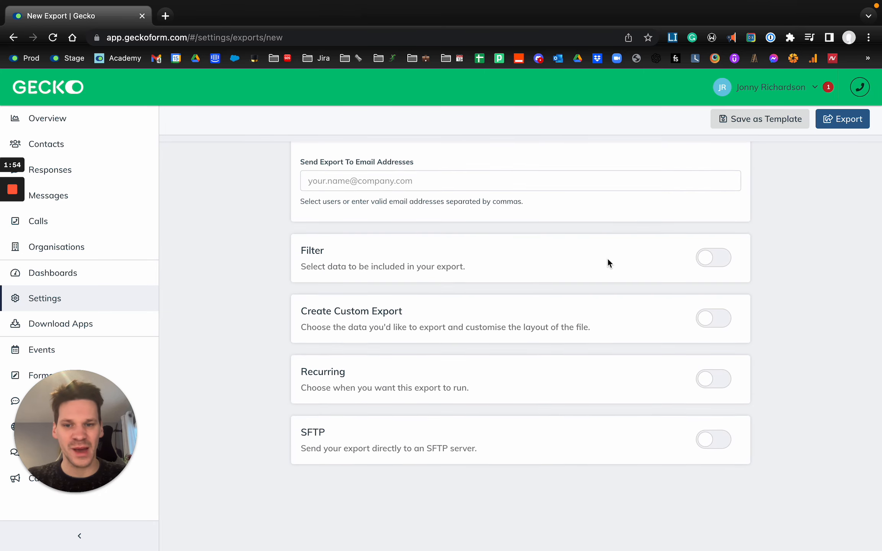
Enable Create Custom Export for calls and look through the full list of selectable call fields.
left_click(704, 317)
scroll(484, 351, "down", 5)
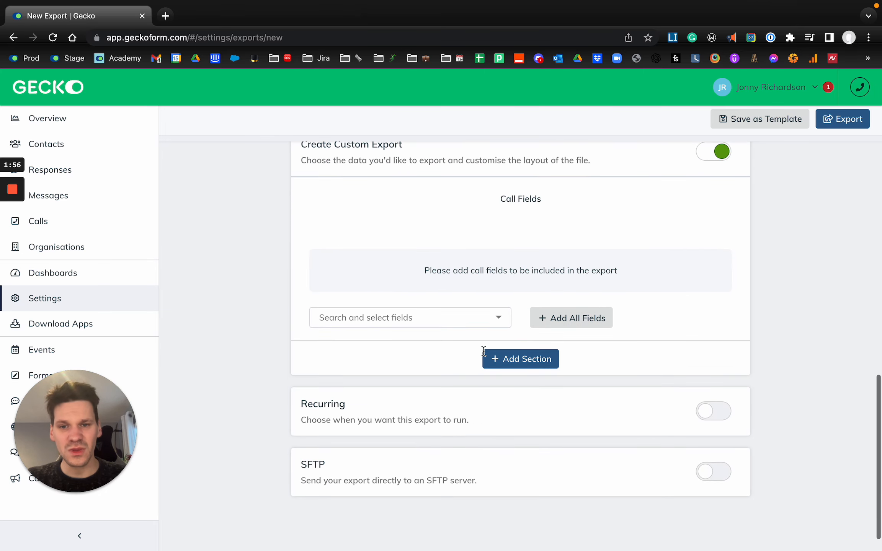
left_click(443, 325)
scroll(427, 377, "down", 4)
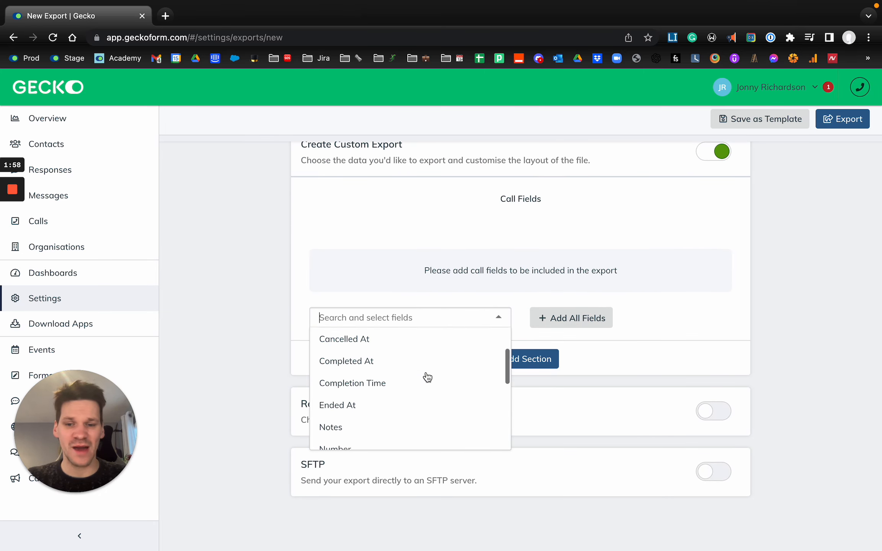
scroll(428, 378, "down", 3)
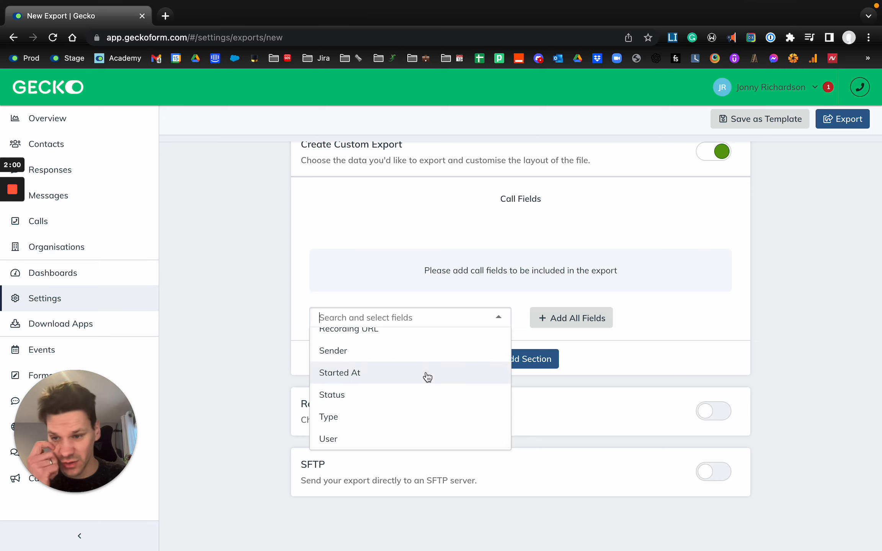
scroll(428, 377, "up", 10)
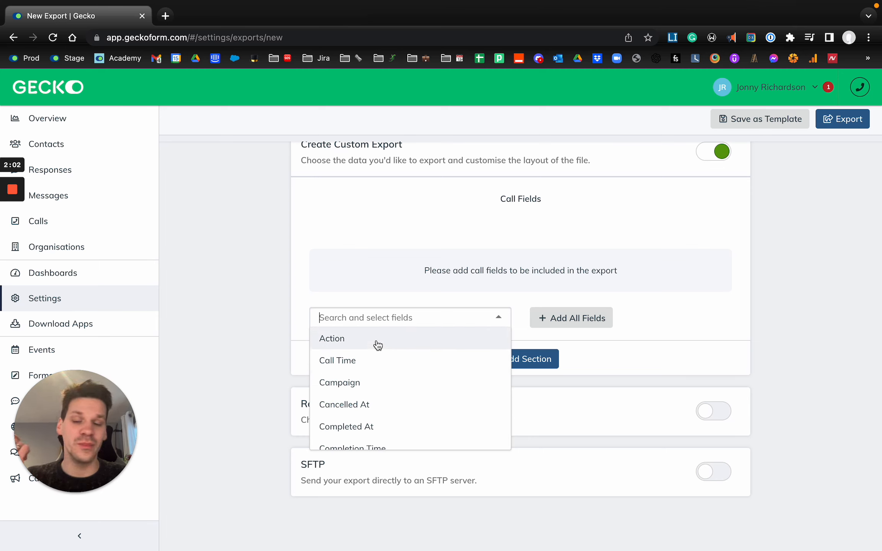
scroll(374, 364, "down", 2)
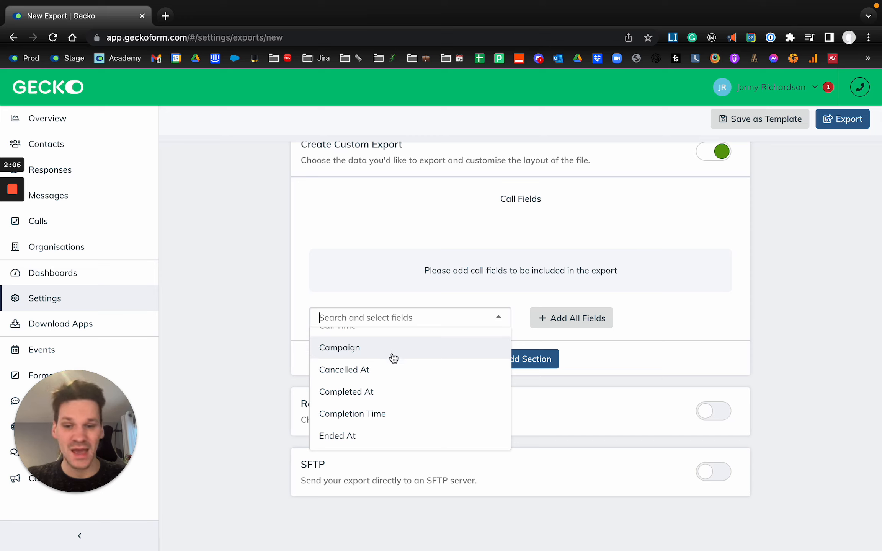
scroll(390, 375, "down", 4)
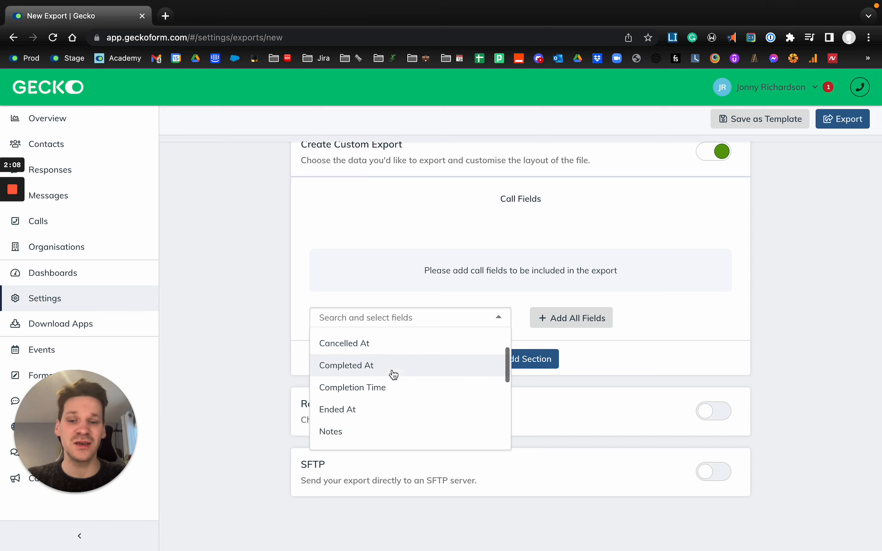
scroll(388, 389, "down", 3)
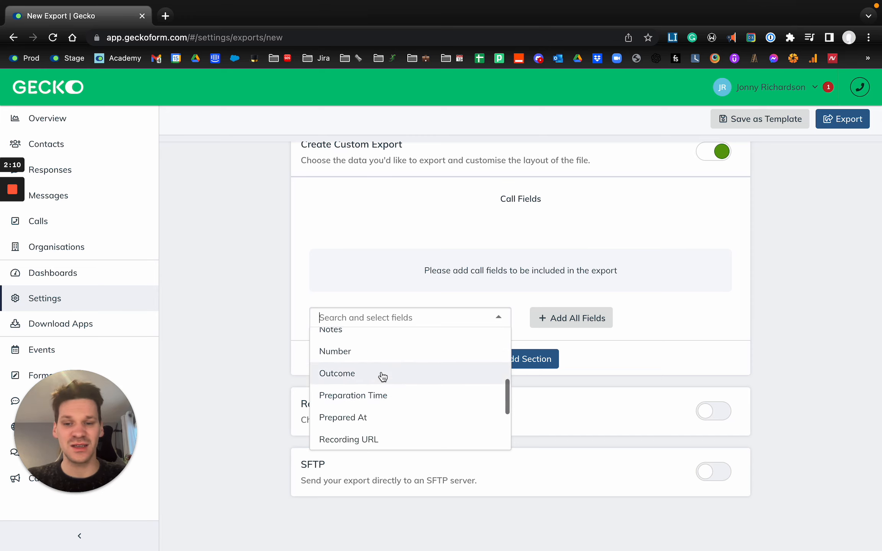
scroll(410, 392, "down", 3)
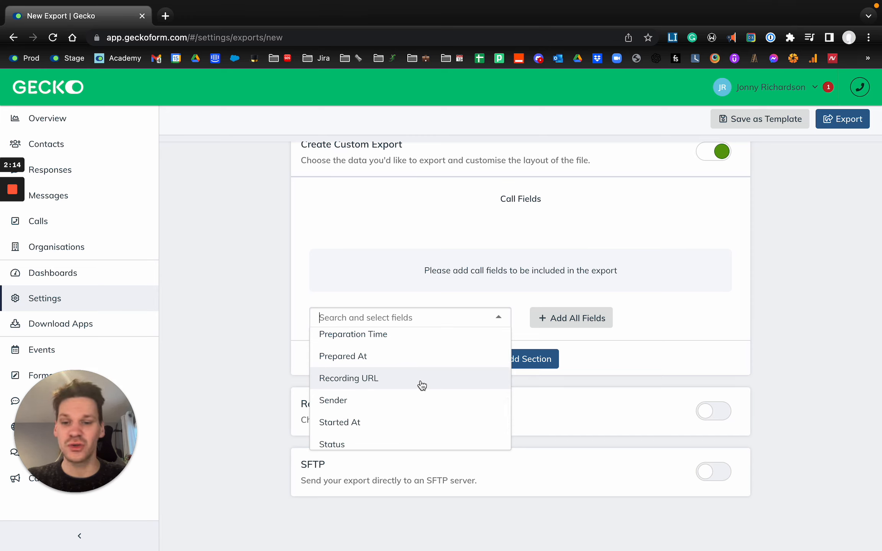
scroll(421, 385, "down", 3)
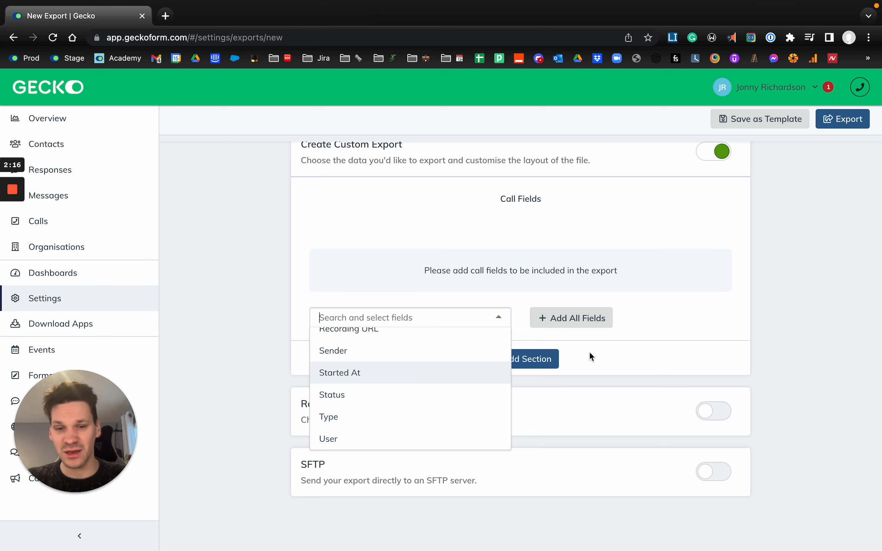
left_click(607, 348)
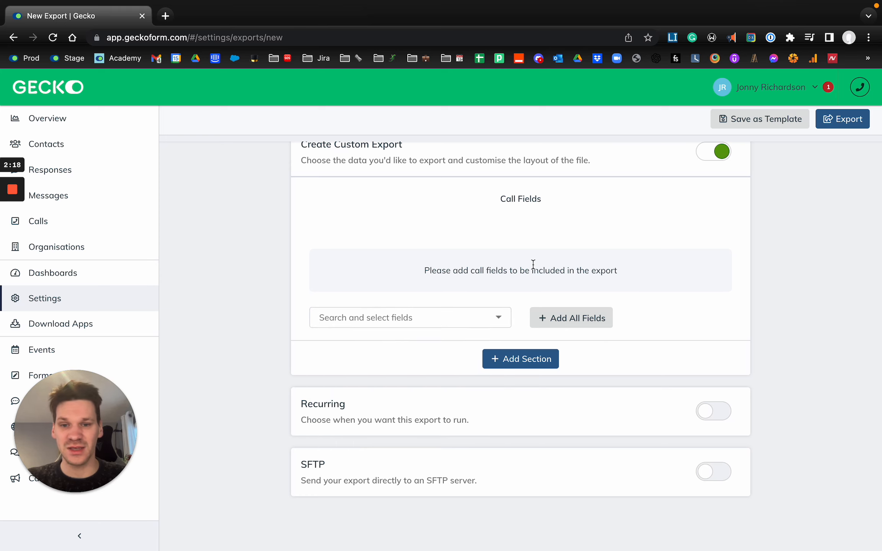
Add the Action, Call Time and Campaign fields to the Call Fields section of the custom export.
scroll(533, 264, "up", 15)
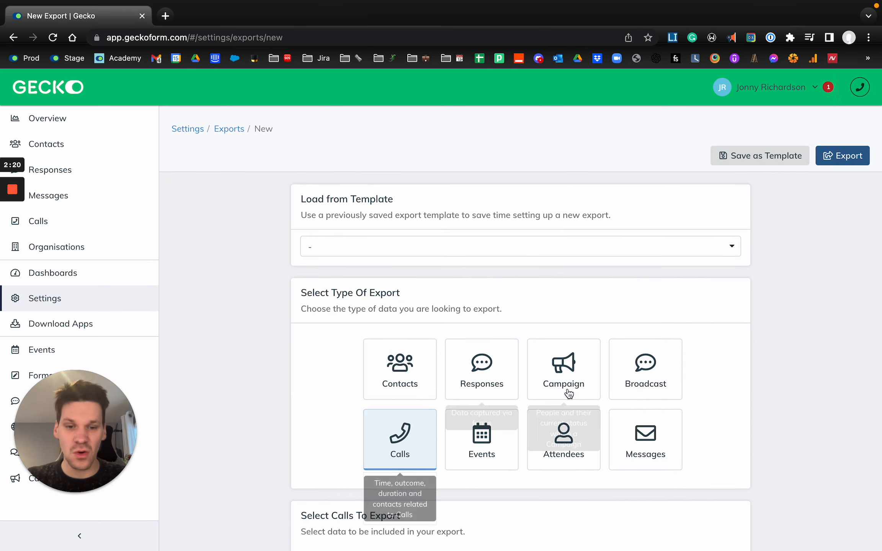
scroll(541, 346, "down", 8)
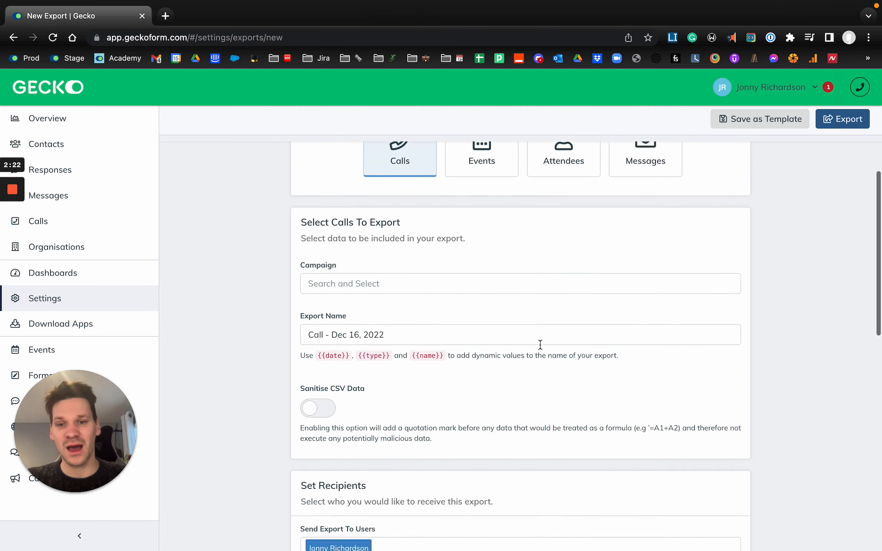
scroll(540, 345, "down", 12)
scroll(540, 349, "up", 2)
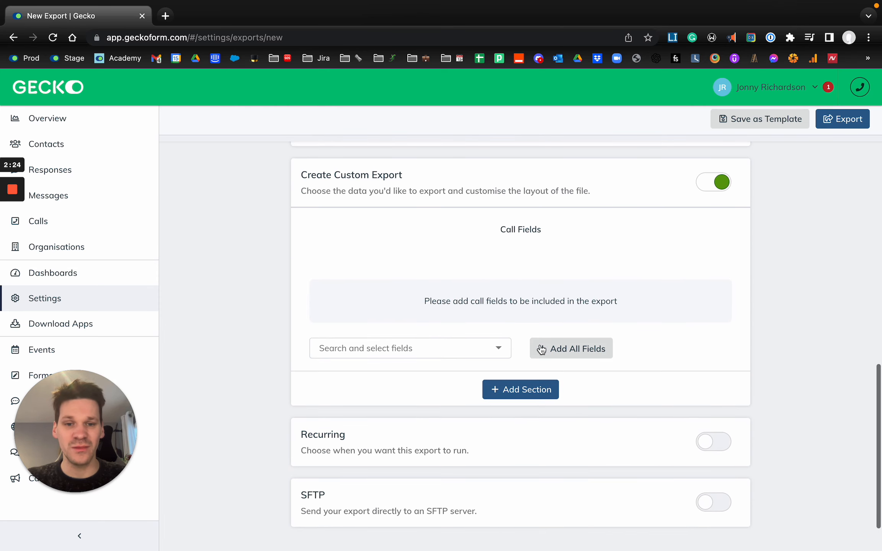
left_click(429, 348)
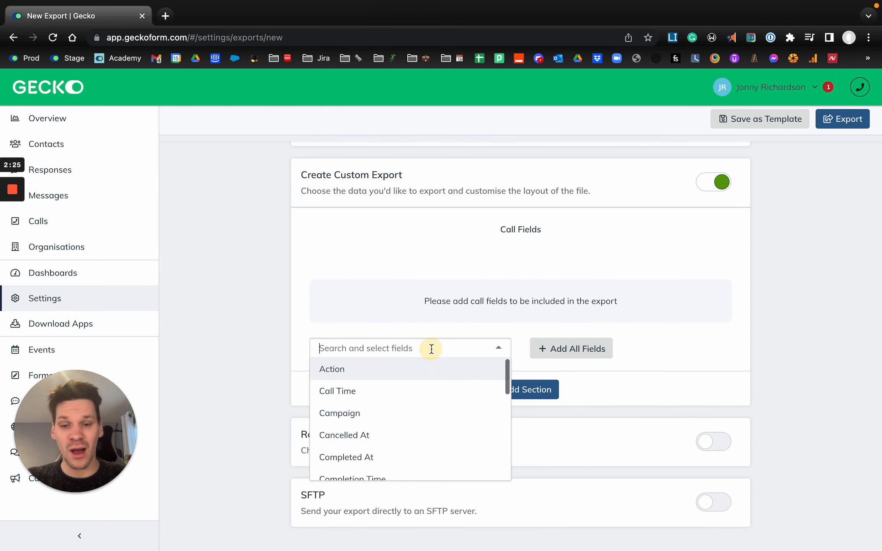
left_click(389, 374)
left_click(387, 352)
left_click(390, 391)
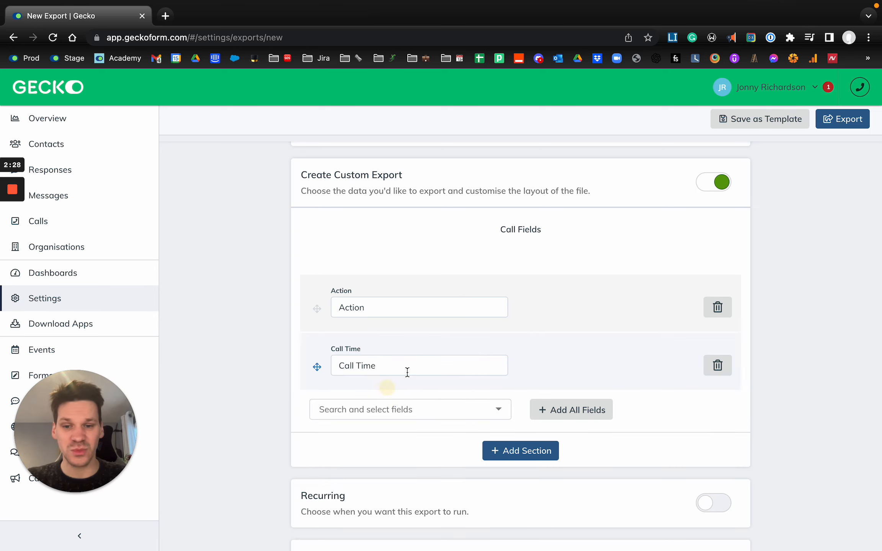
left_click(398, 408)
left_click(371, 476)
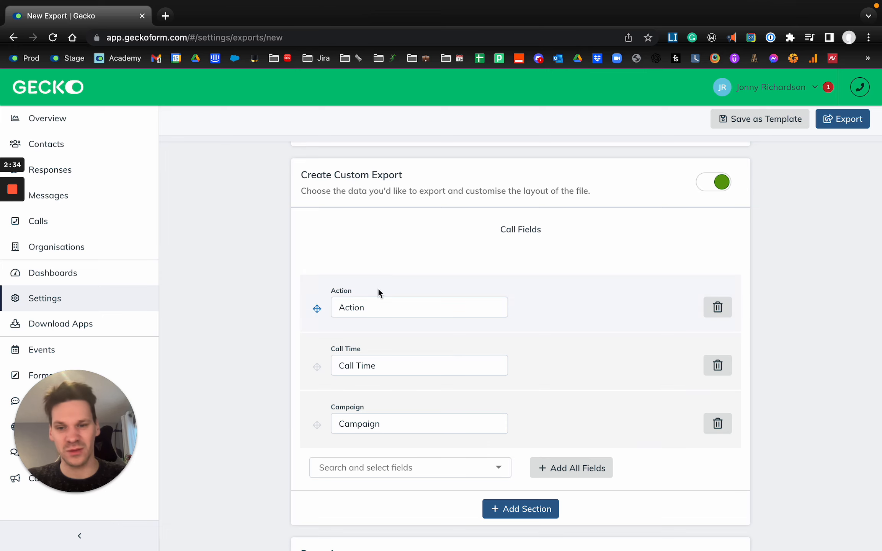
Clear the column label of the Action field and undo the deletion.
left_click(374, 307)
double_click(374, 307)
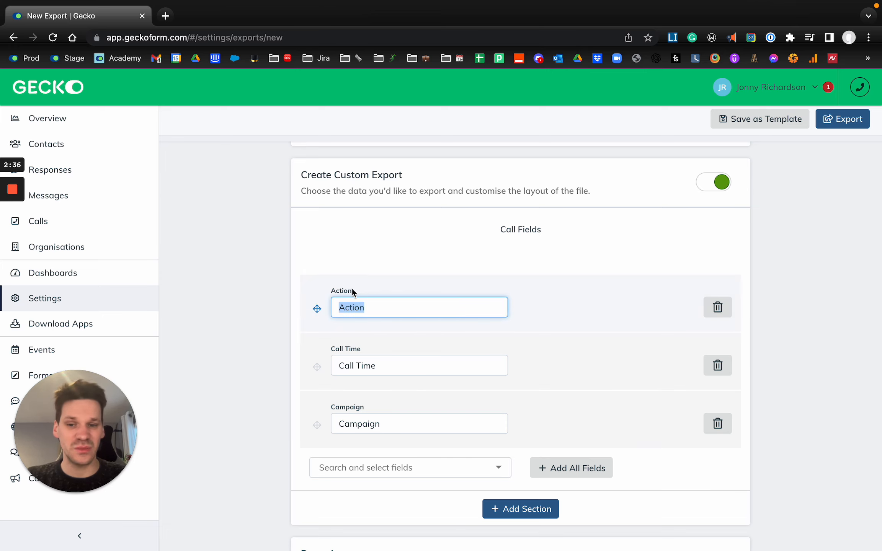
key("BackSpace")
key("super+z")
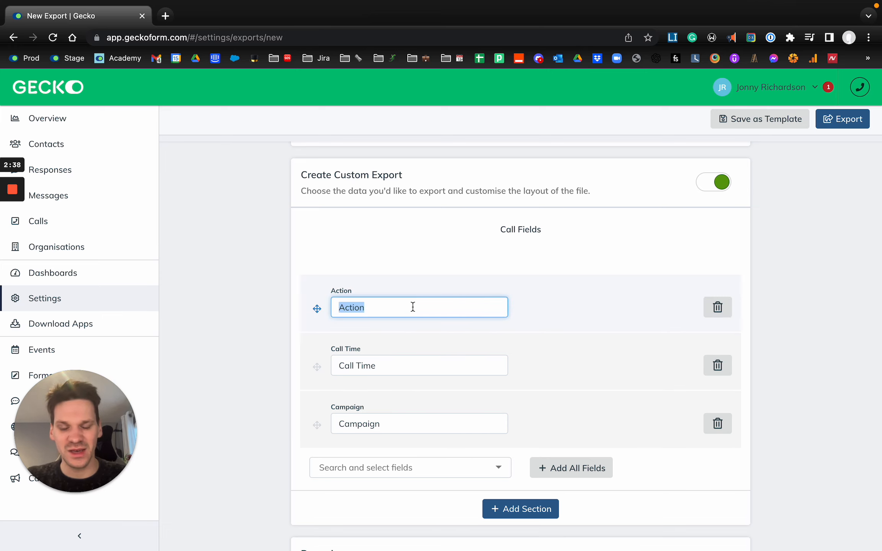
View the section types available for the custom export, add an Attendances section, and remove it again.
scroll(413, 307, "down", 3)
left_click(520, 402)
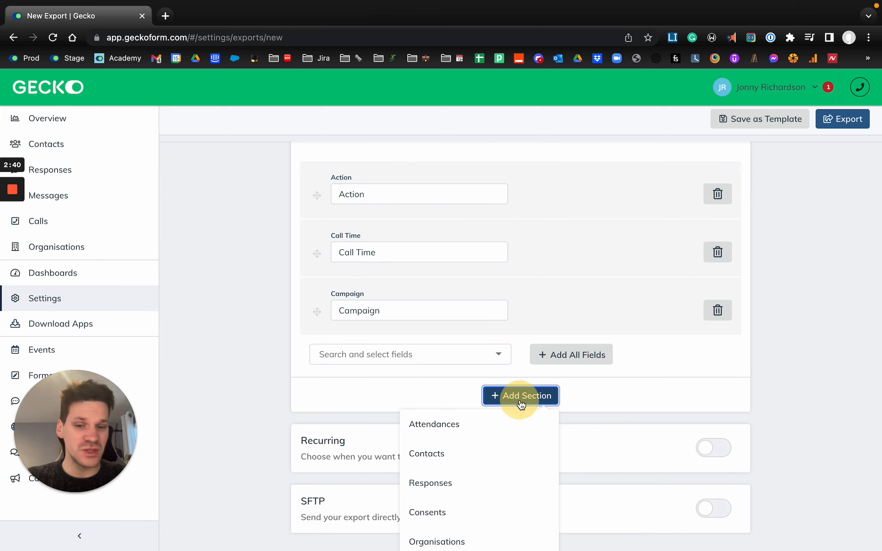
scroll(491, 335, "down", 2)
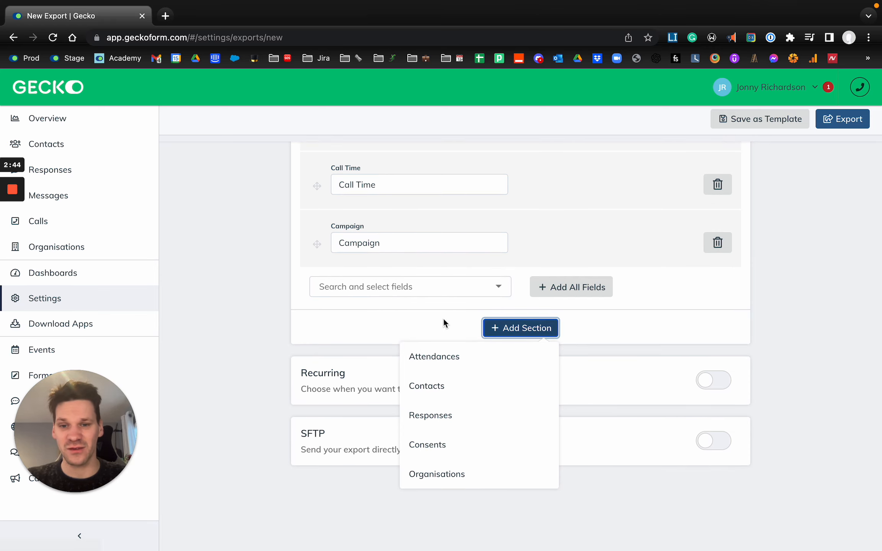
scroll(437, 305, "up", 2)
scroll(437, 305, "down", 2)
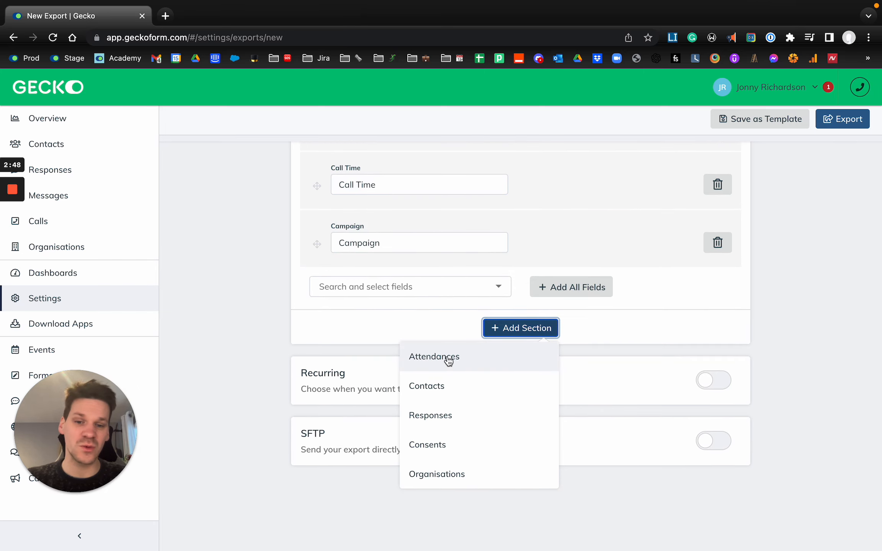
left_click(440, 359)
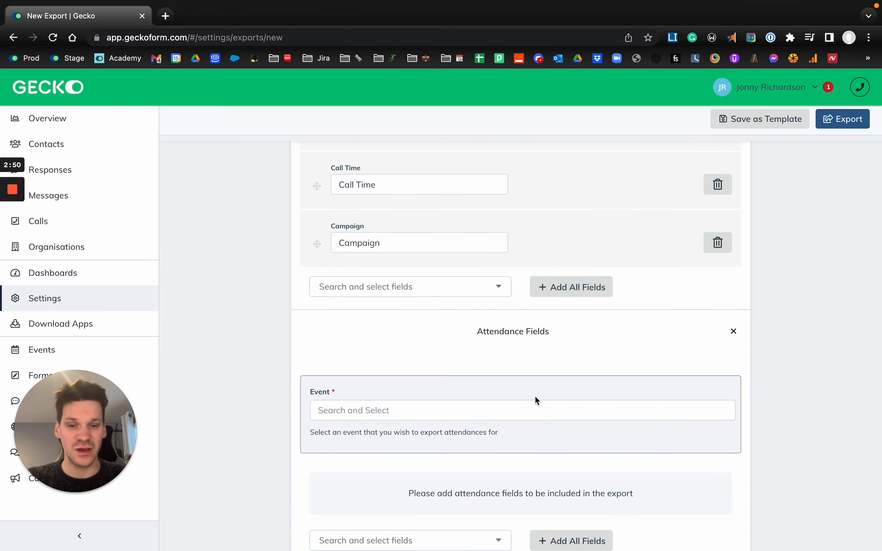
left_click(734, 333)
Add a Contacts section containing the Full Name field, and view its name format options, keeping First Last.
left_click(513, 330)
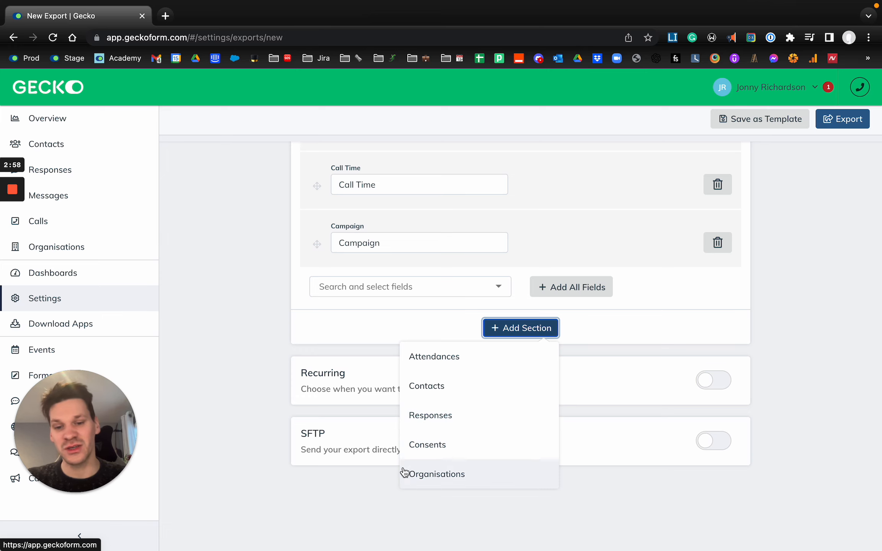
left_click(448, 389)
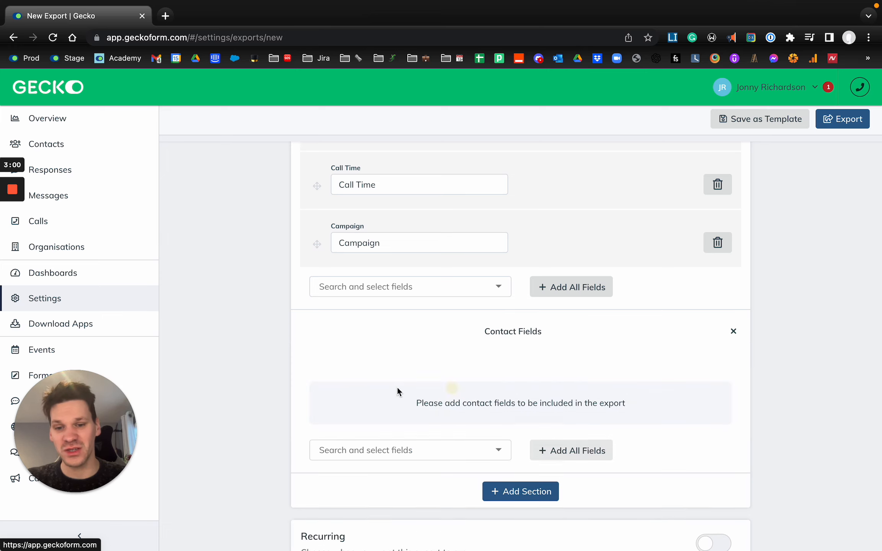
scroll(443, 411, "down", 2)
left_click(422, 400)
scroll(388, 457, "down", 3)
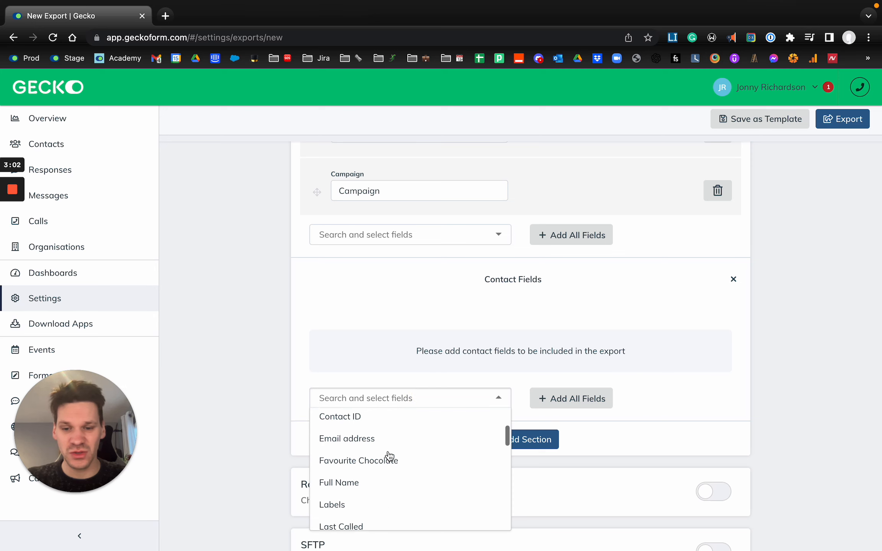
left_click(376, 448)
left_click(575, 362)
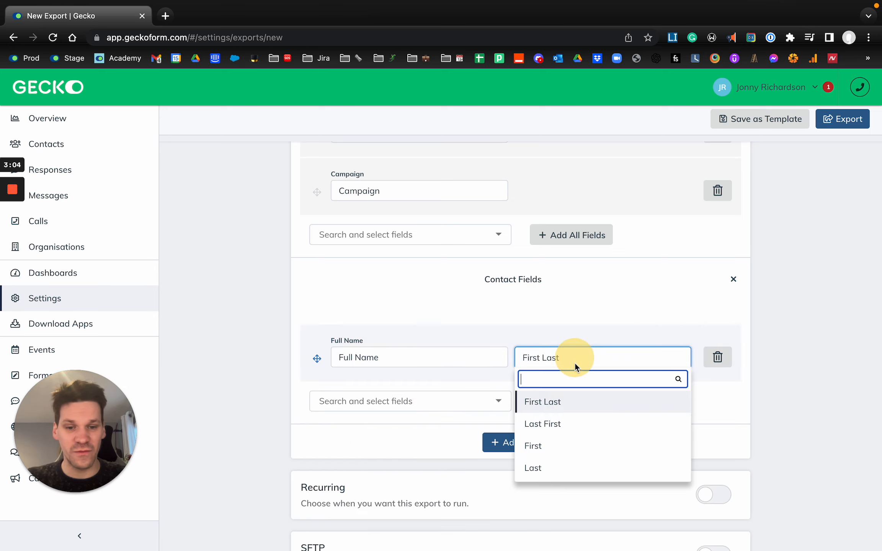
left_click(773, 384)
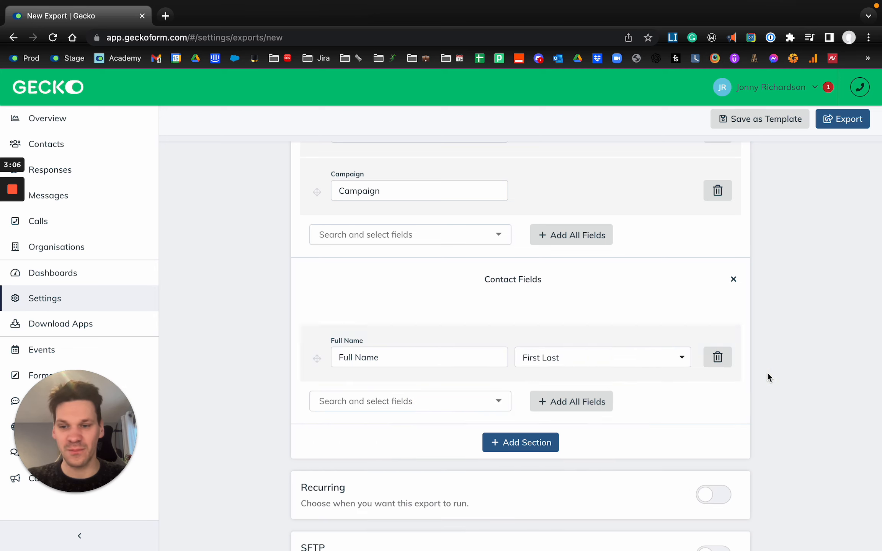
Turn on Recurring to view its frequency, time of day and end date options, and turn it off again.
scroll(768, 374, "down", 3)
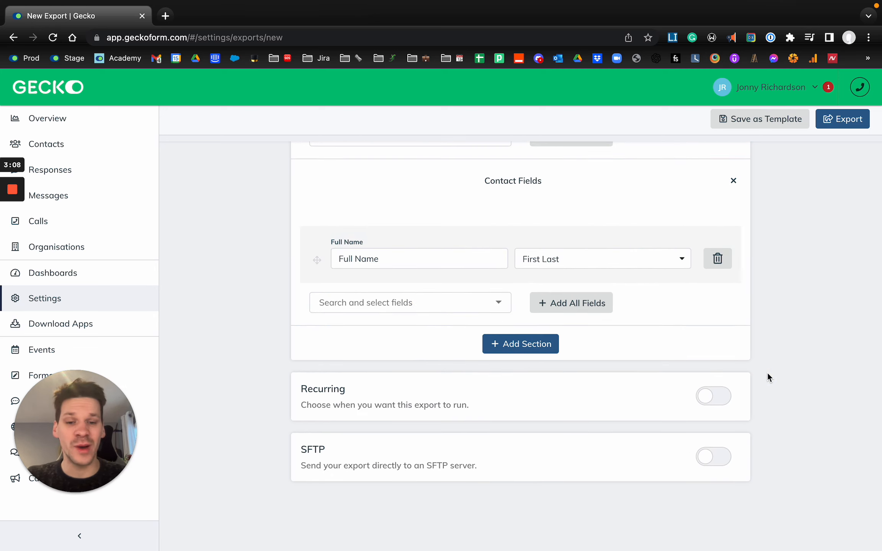
left_click(712, 379)
scroll(621, 412, "down", 3)
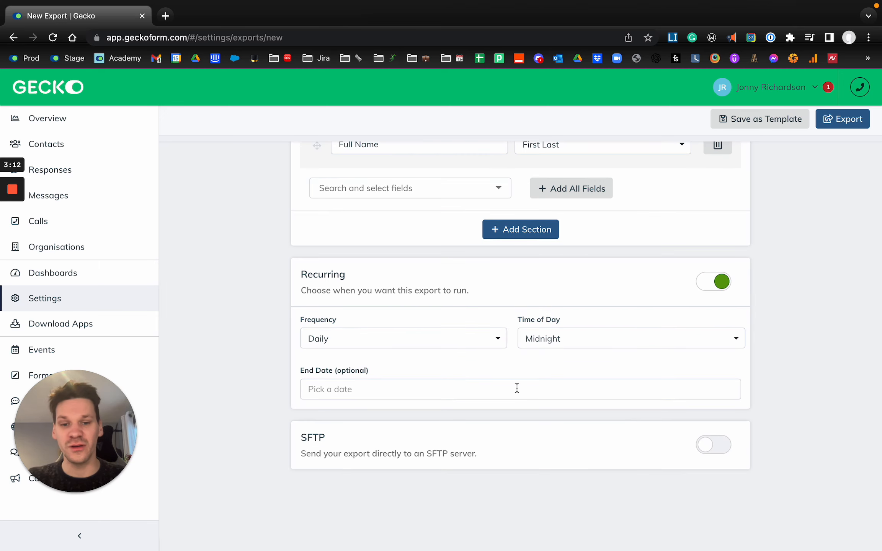
left_click(714, 283)
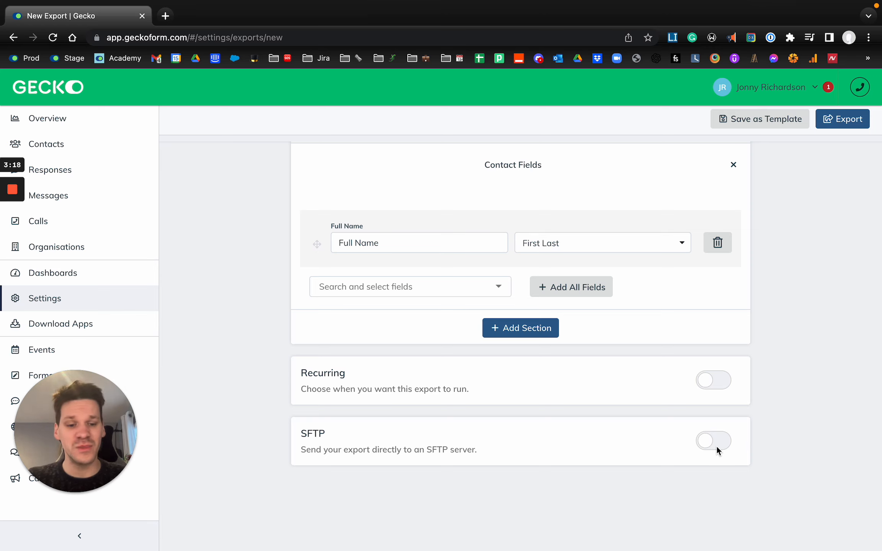
View the saved export templates without loading one, and look over the calls export and recipient settings.
scroll(740, 377, "up", 15)
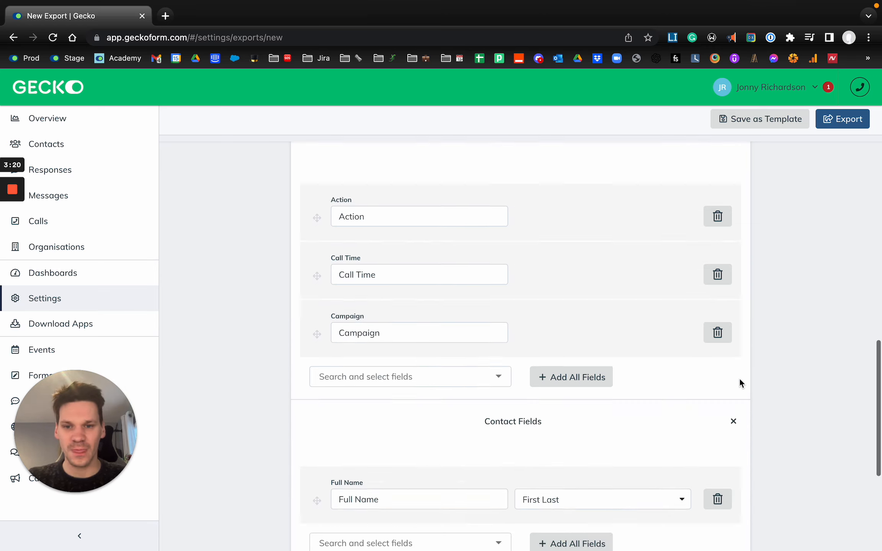
scroll(614, 224, "up", 5)
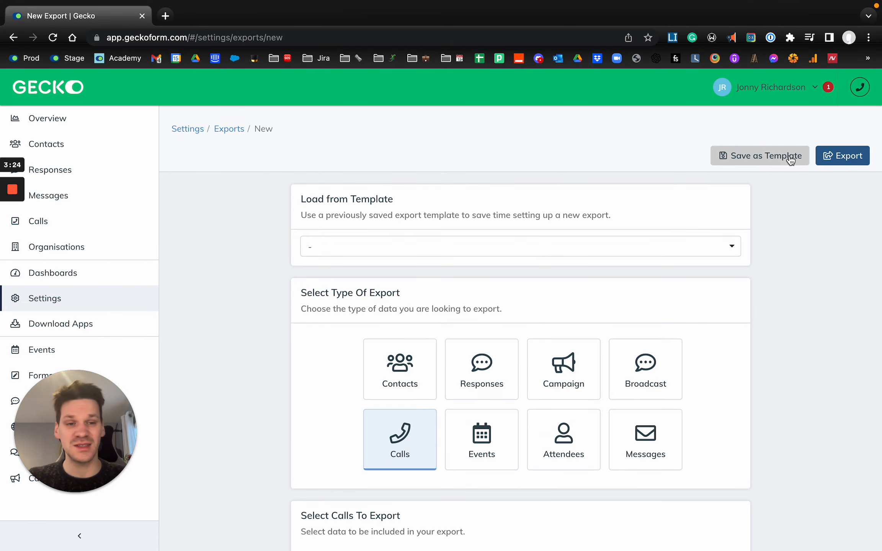
left_click(484, 248)
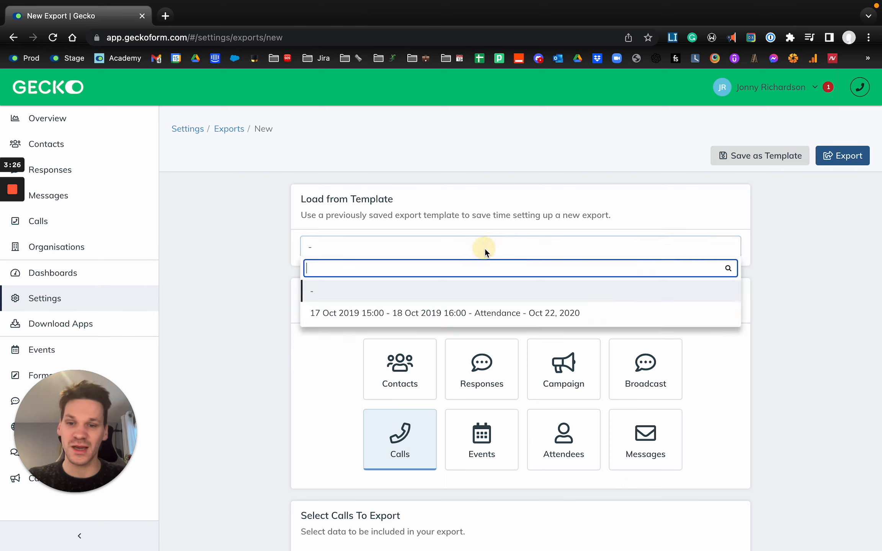
left_click(570, 209)
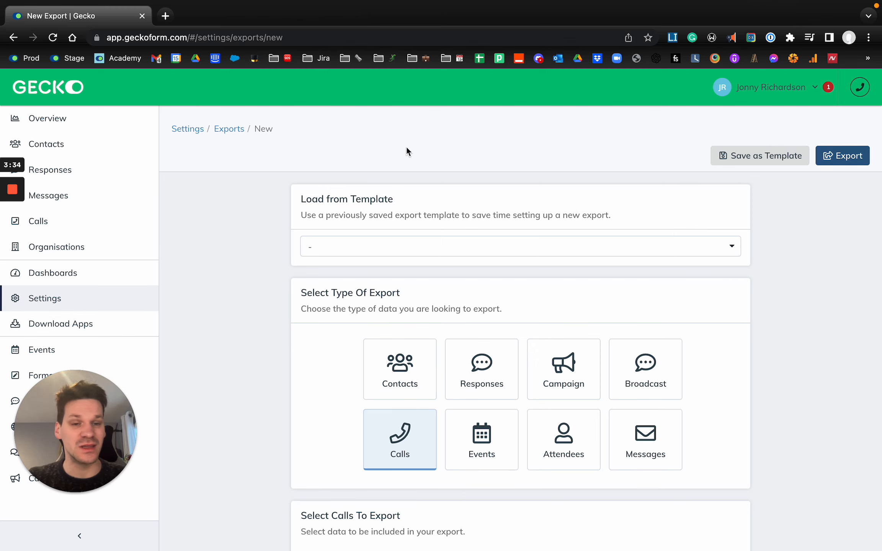
scroll(250, 274, "down", 5)
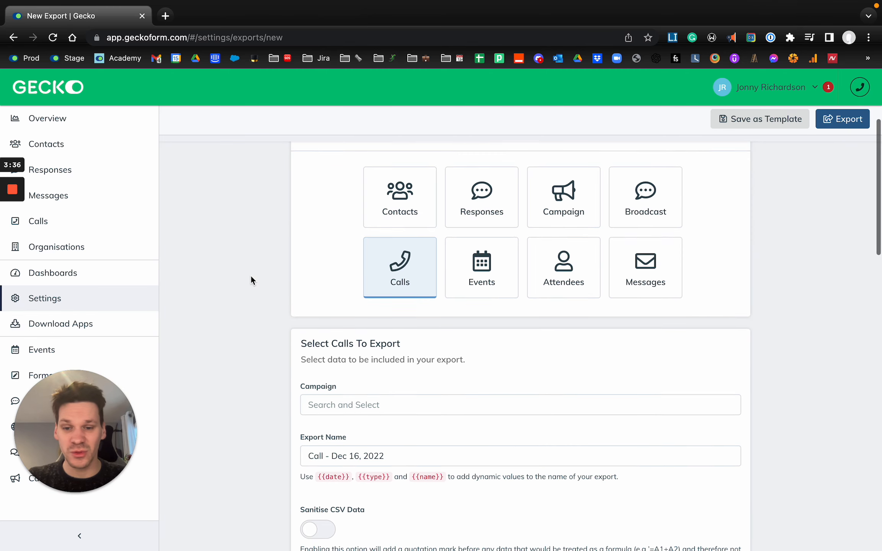
scroll(277, 312, "down", 4)
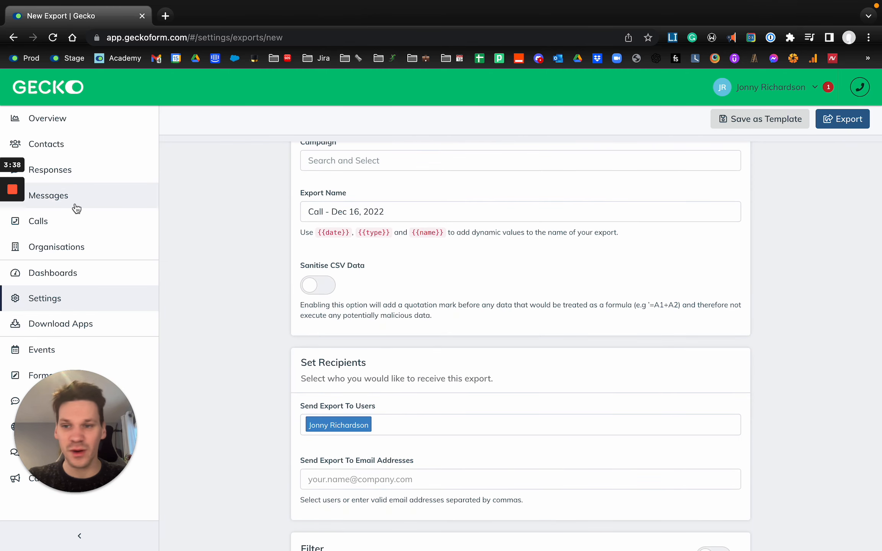